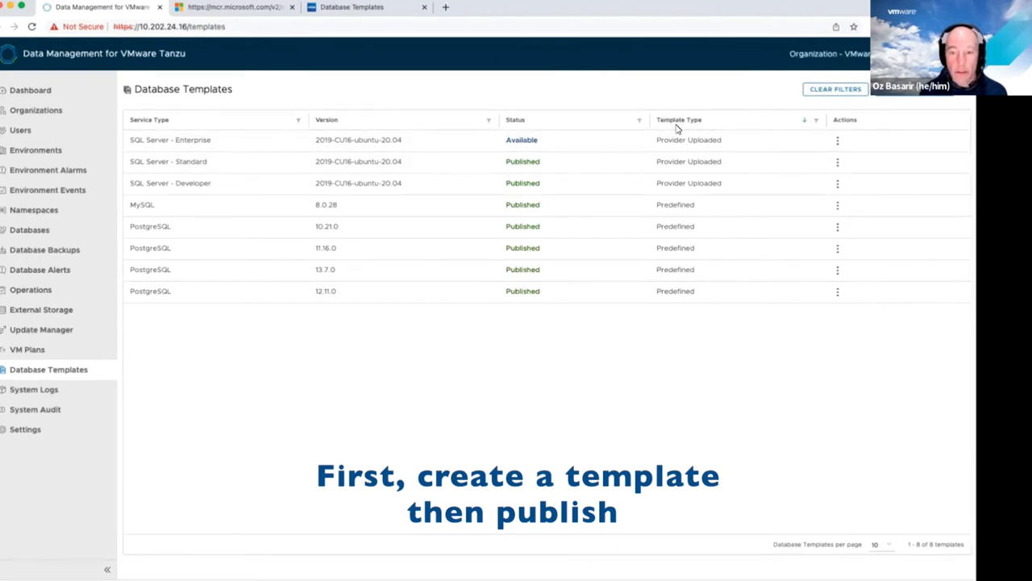
Check which actions are available for the SQL Server - Enterprise database template
click(838, 142)
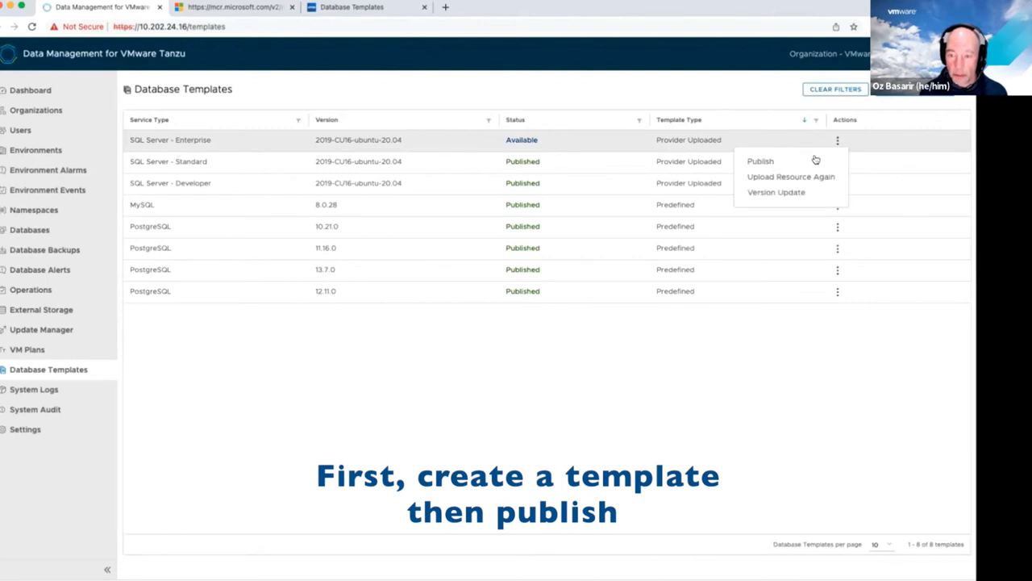
click(574, 136)
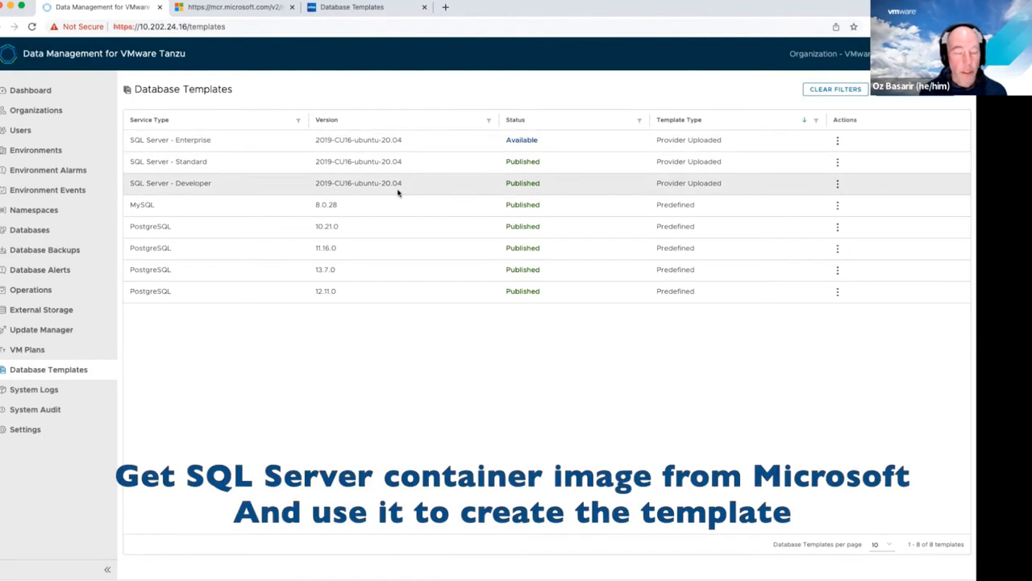
Locate the 2019-CU15-ubuntu-20.04 tag in Microsoft's mssql/server tag list, and switch to the terminal to examine the image pull and save commands
click(244, 8)
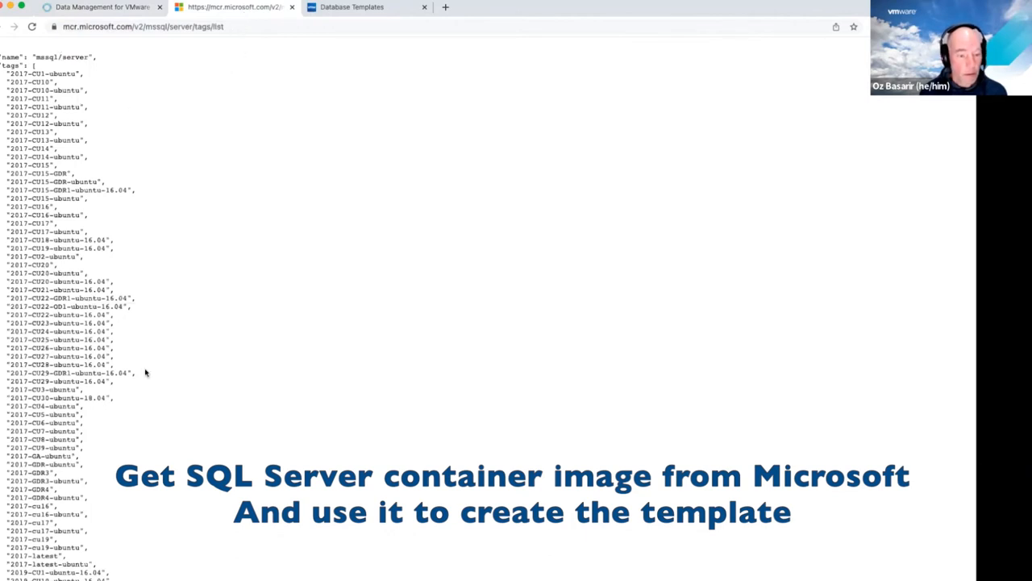
scroll(145, 370, down, 5)
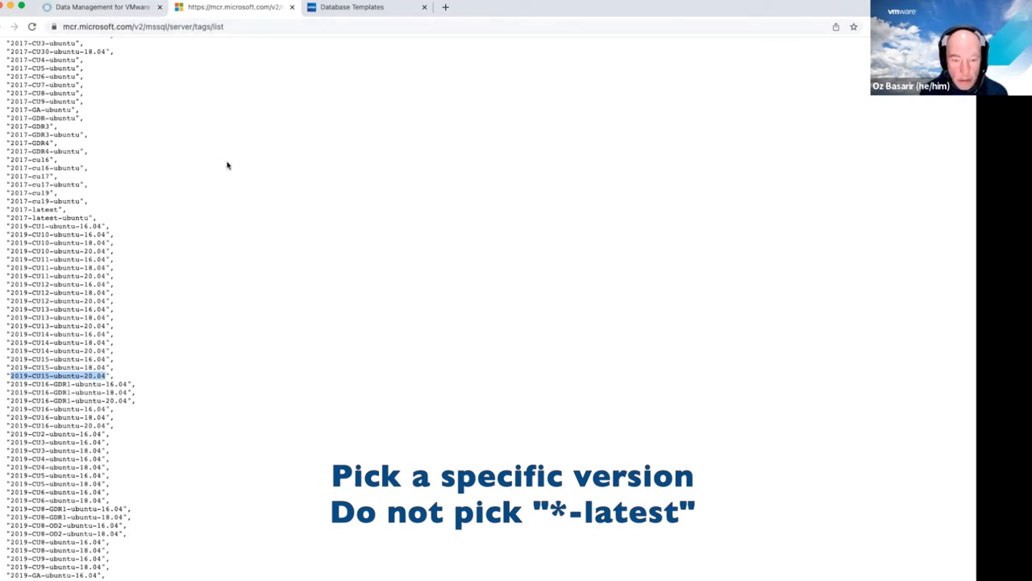
key(super+Tab)
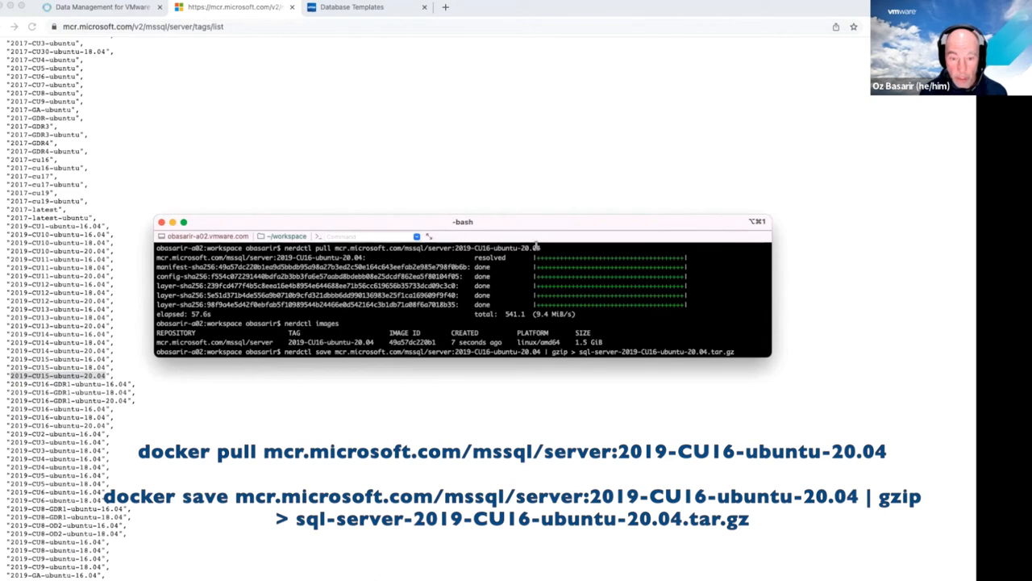
double_click(321, 352)
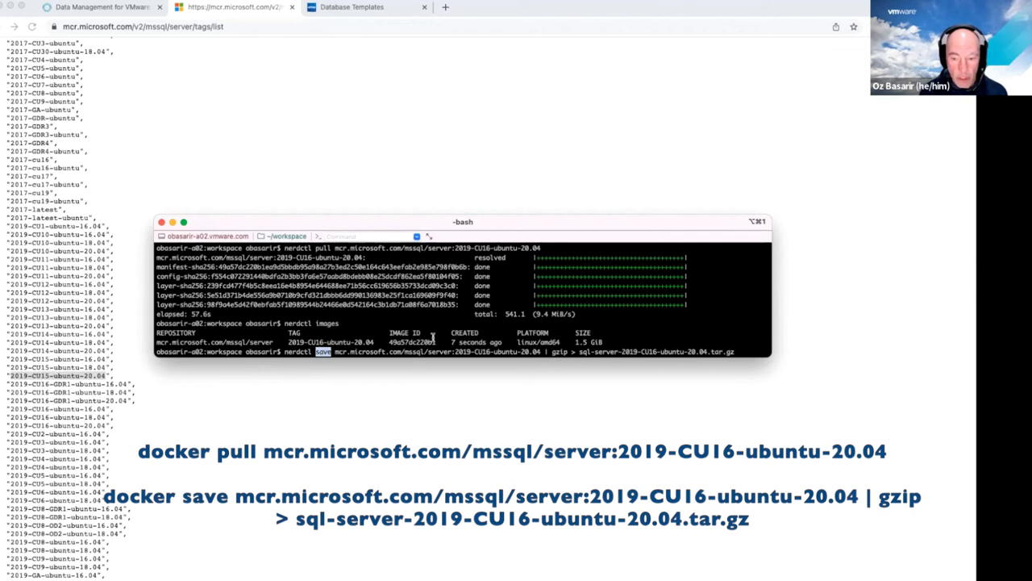
double_click(723, 353)
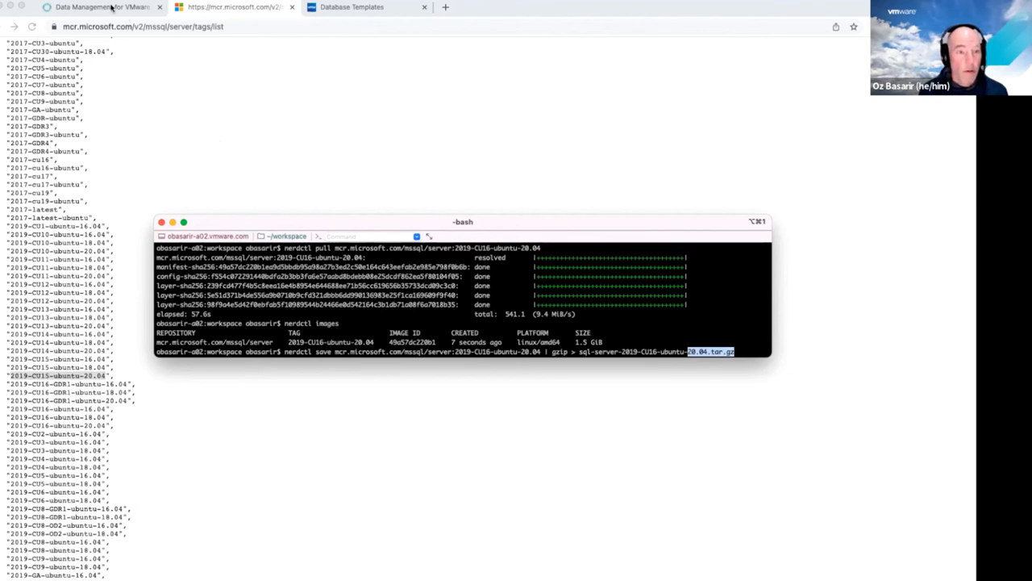
Start a new database template in Data Management for VMware Tanzu and set its version name to 2019-CU15-ubuntu-20.04
click(113, 7)
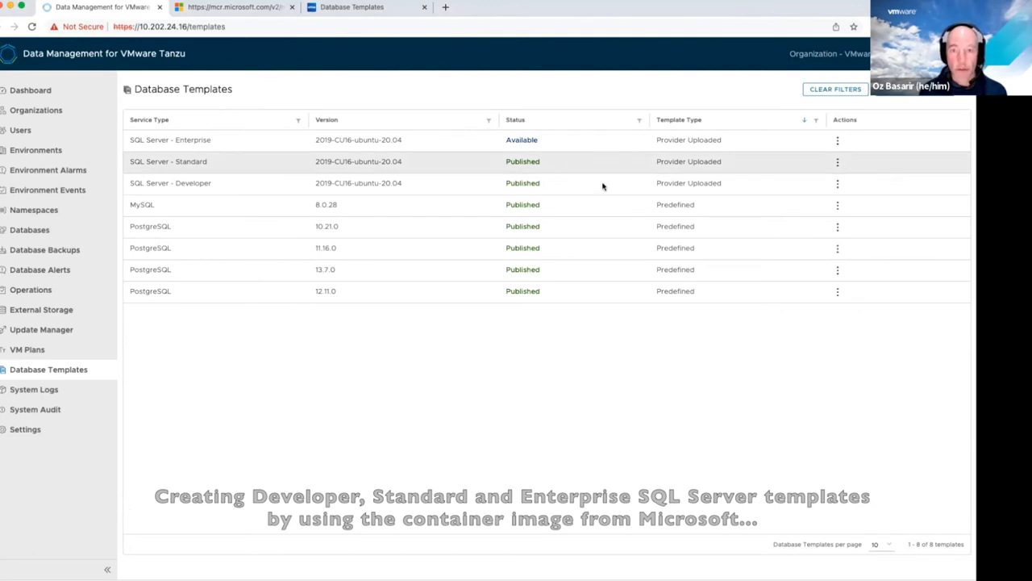
click(908, 94)
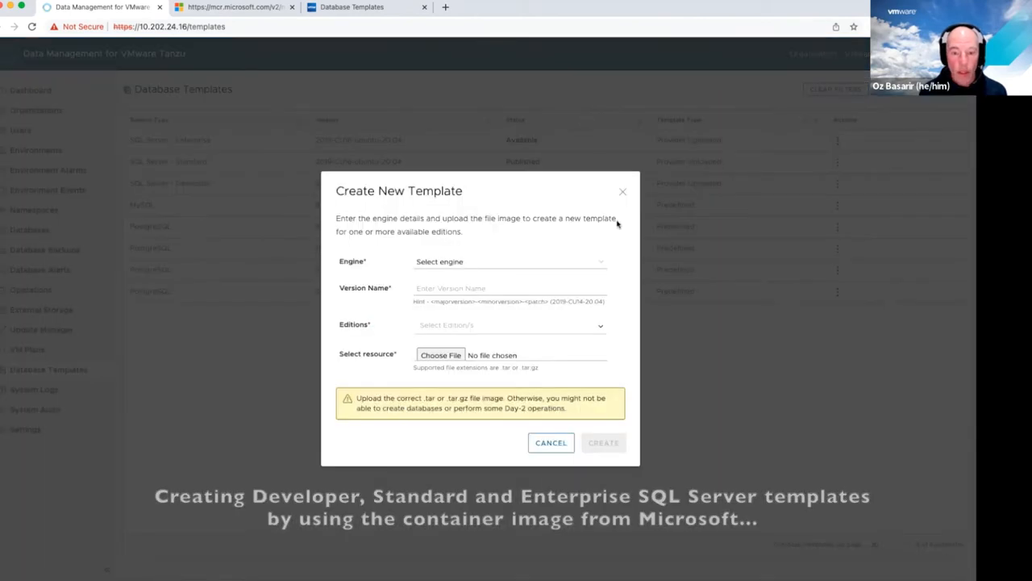
click(595, 265)
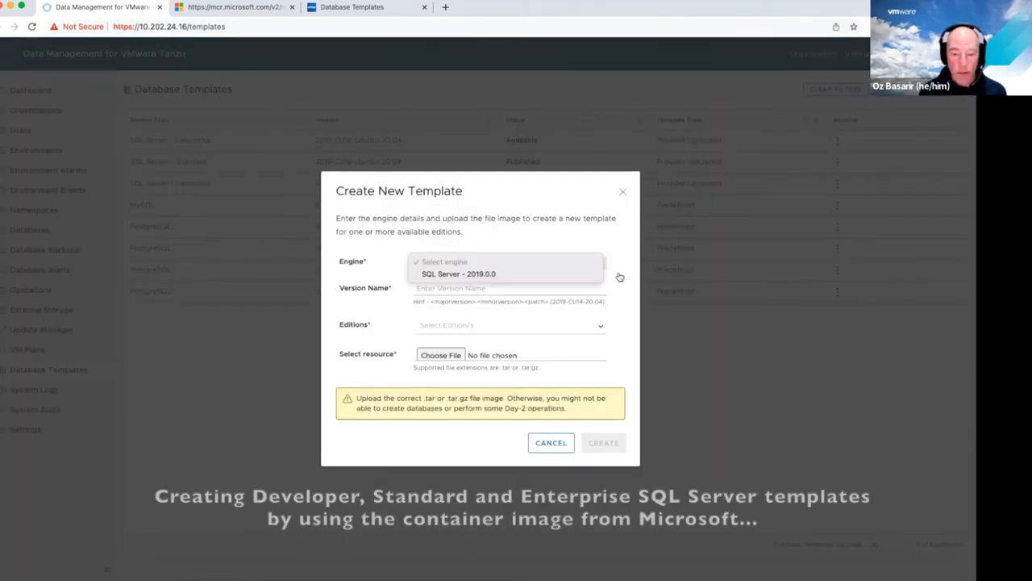
click(618, 278)
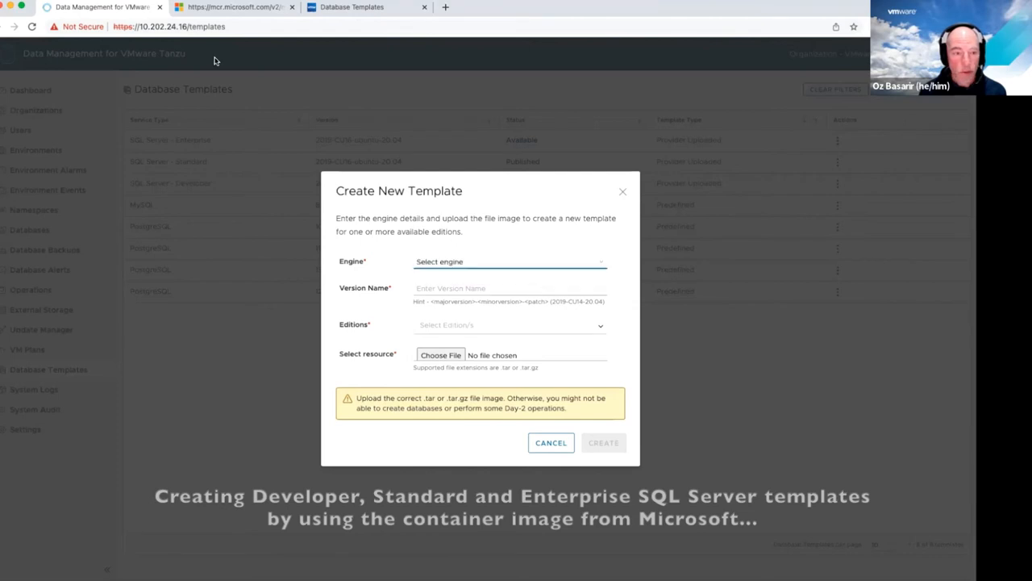
click(246, 10)
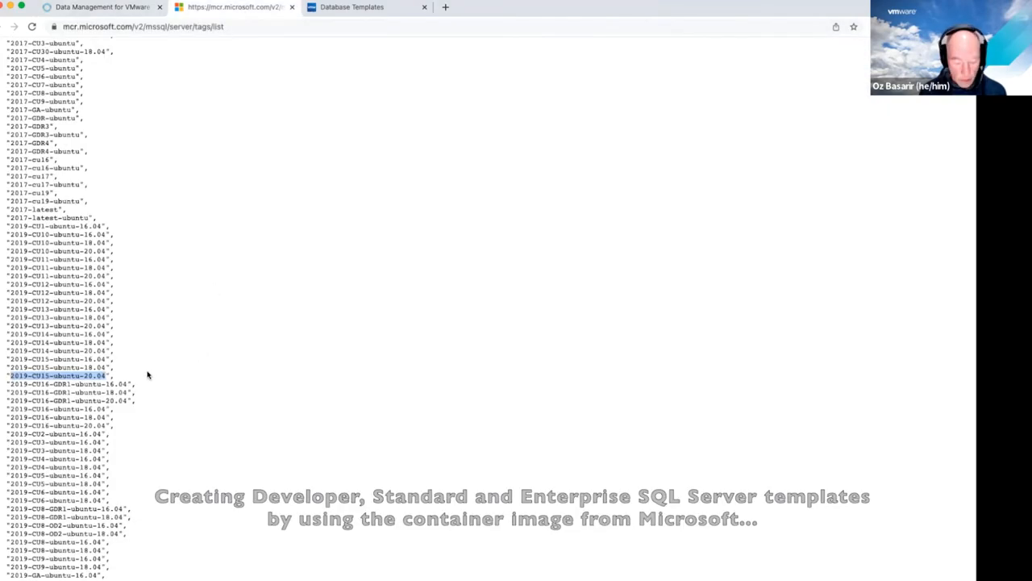
click(123, 7)
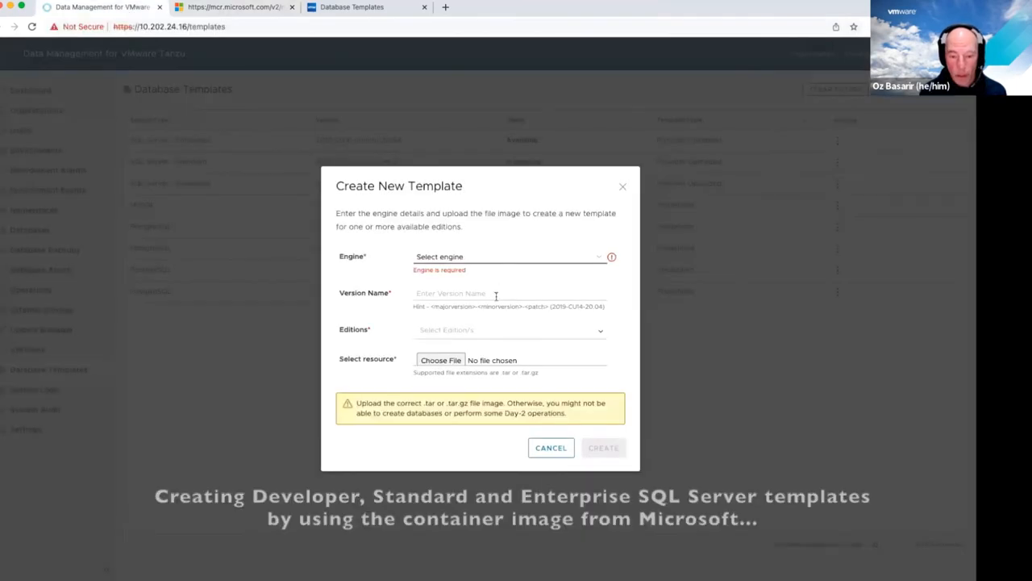
click(496, 296)
text(2019-CU15-ubuntu-20.04)
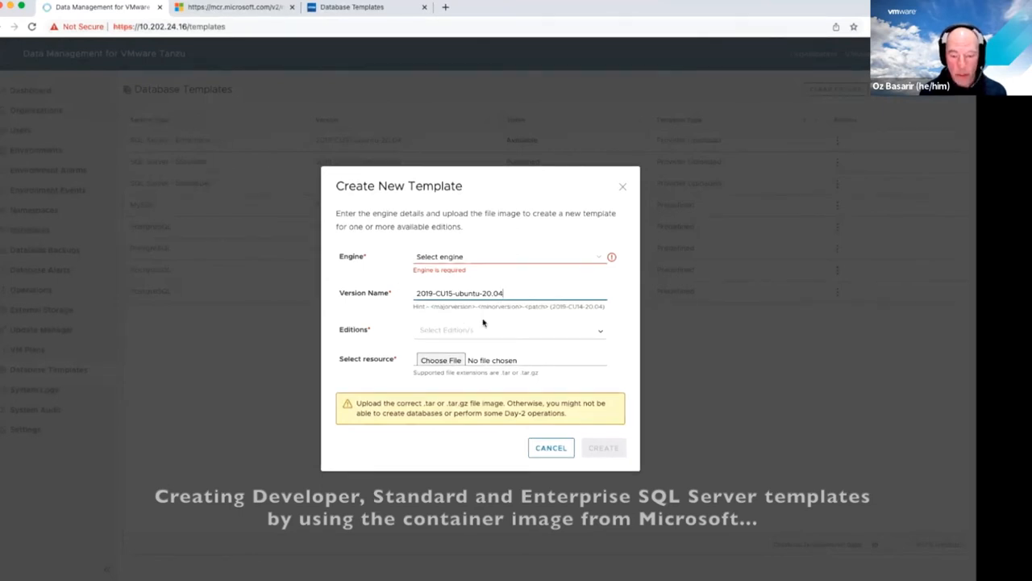
Choose sql-server-2019-CU16-ubuntu-20.04.tar.gz as the template's resource file and cancel the template creation
click(455, 363)
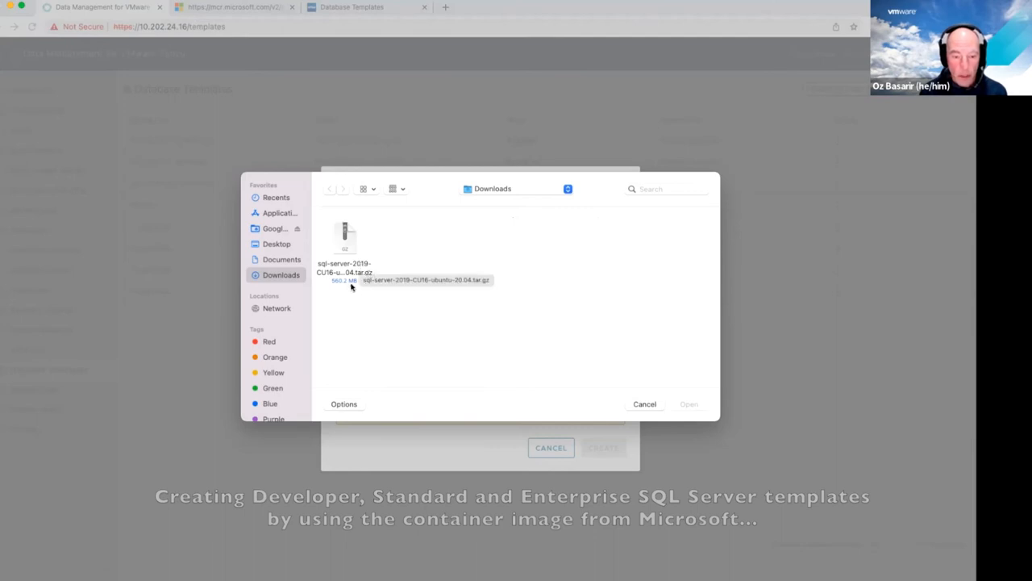
click(352, 282)
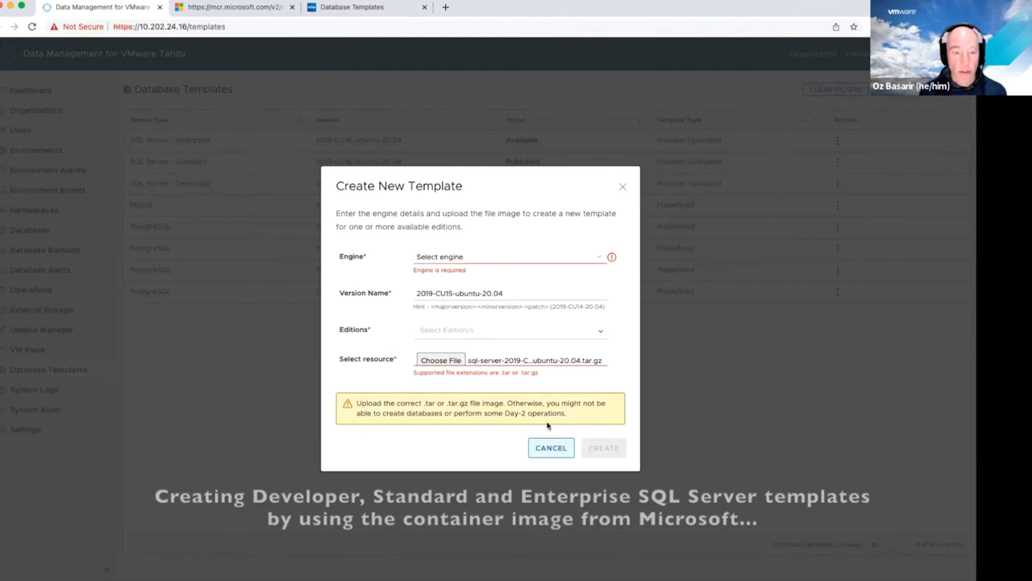
click(555, 446)
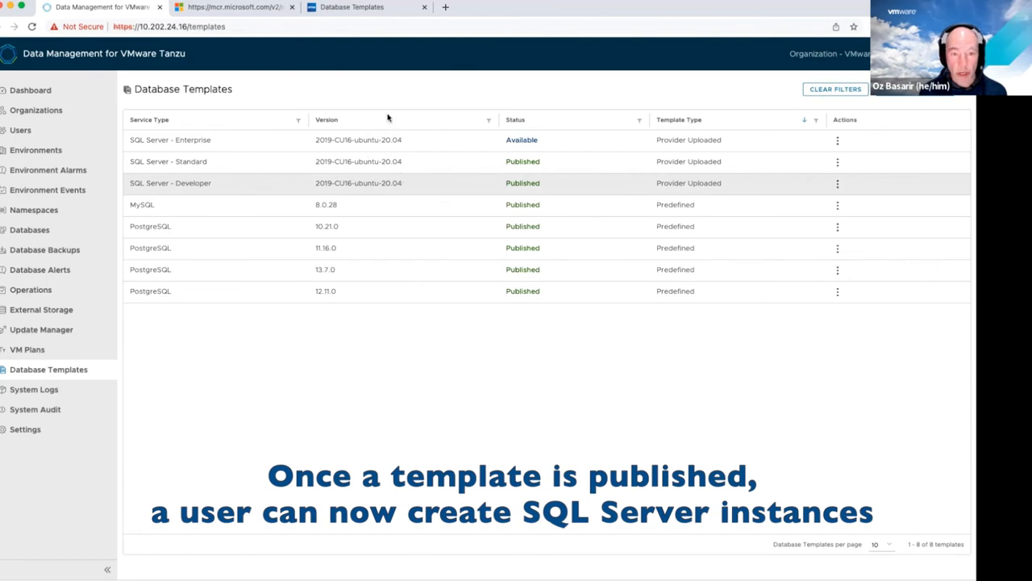
Read the documentation on creating Microsoft SQL Server database templates and return to the Database Templates list
click(379, 10)
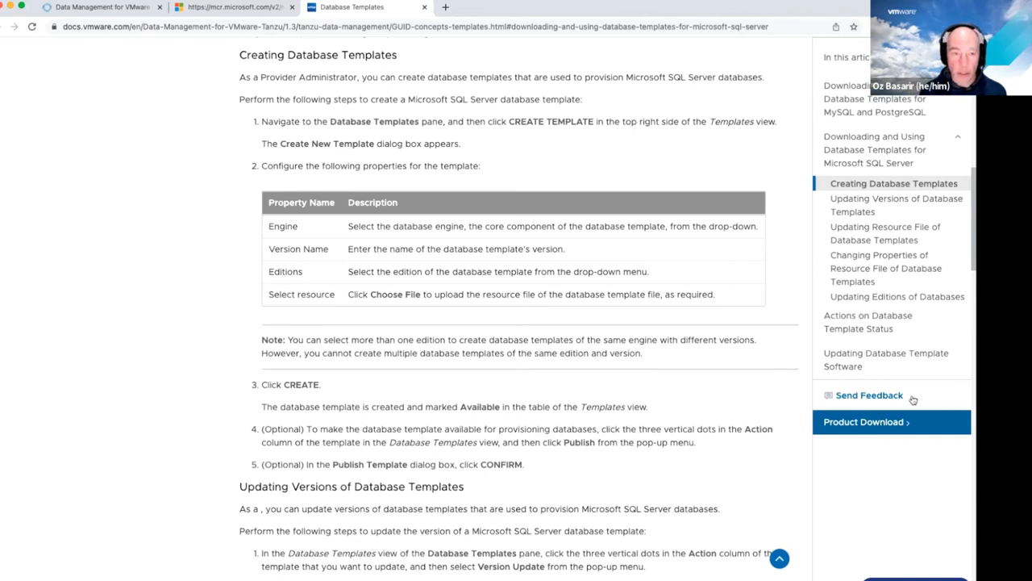
click(129, 10)
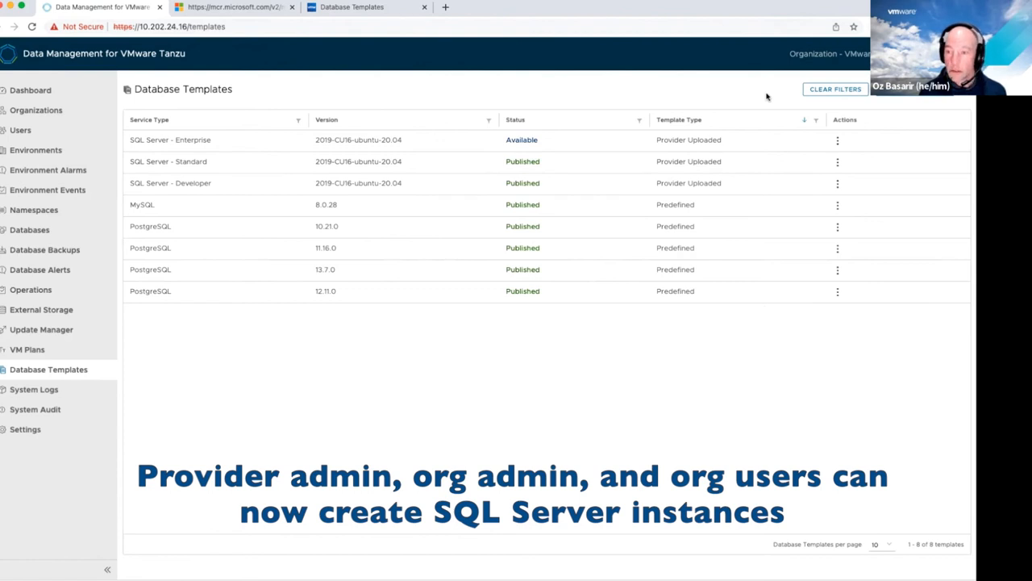
Log out of the provider account and log in as the ACME organization administrator using the saved e-mail and password
click(927, 53)
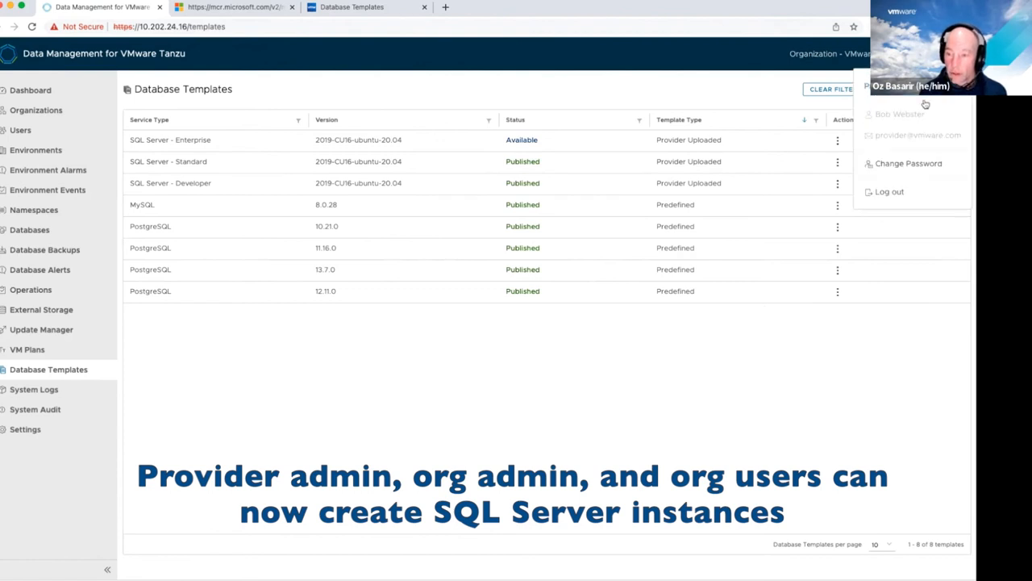
click(890, 193)
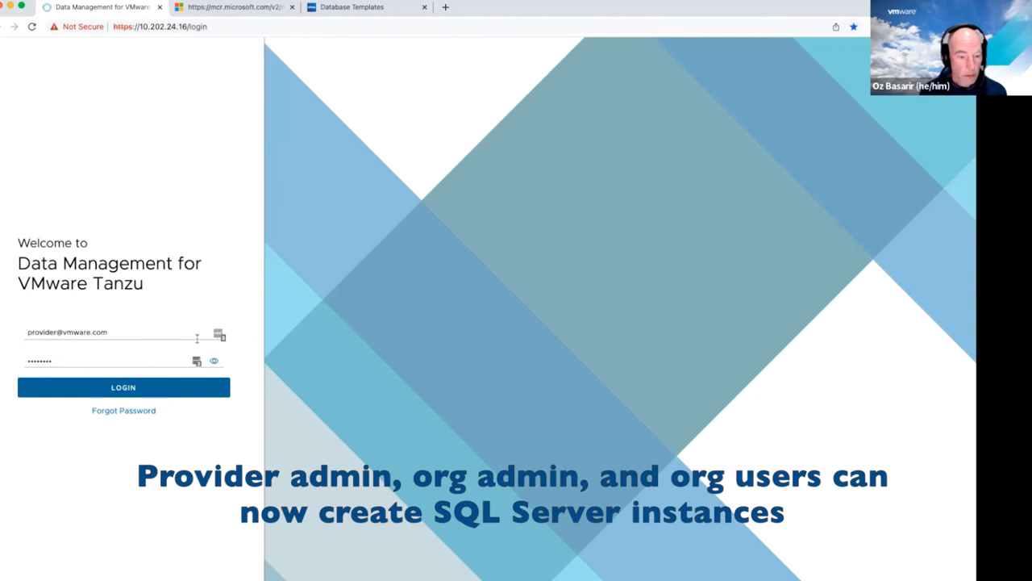
click(217, 335)
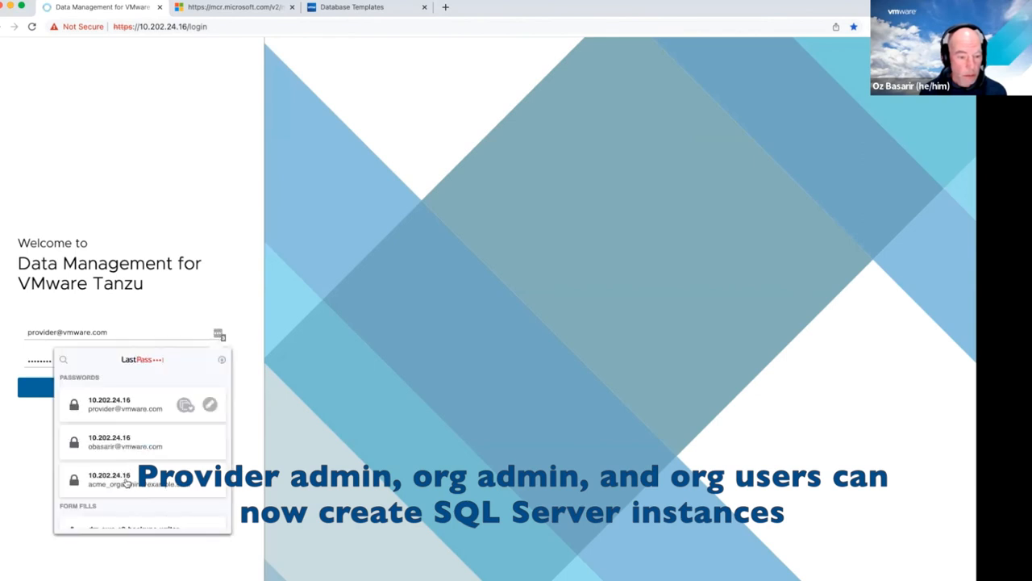
click(127, 482)
click(107, 385)
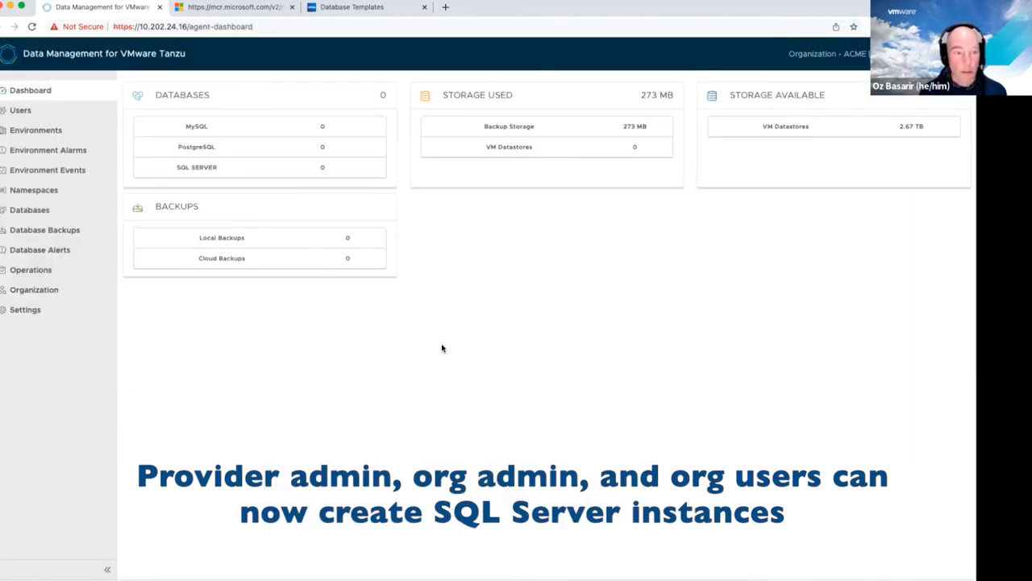
Start creating a database with SQL Server as its engine and open the choice of database version
click(14, 209)
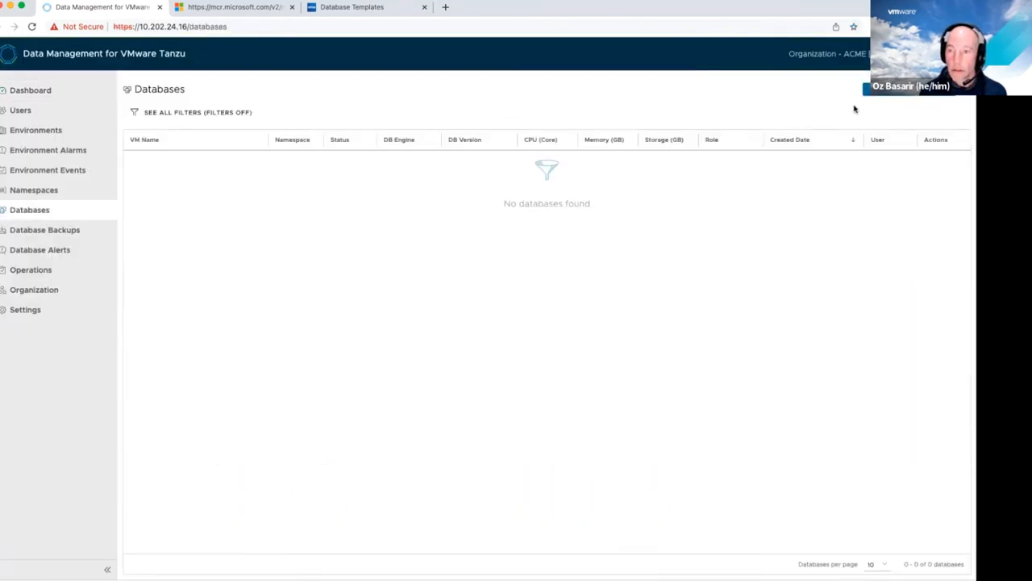
click(901, 91)
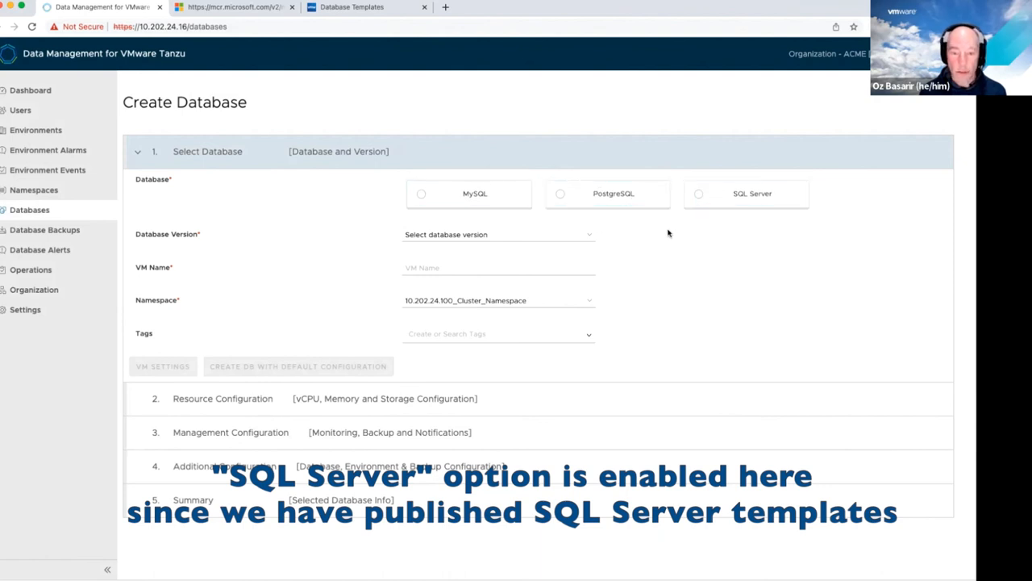
click(591, 238)
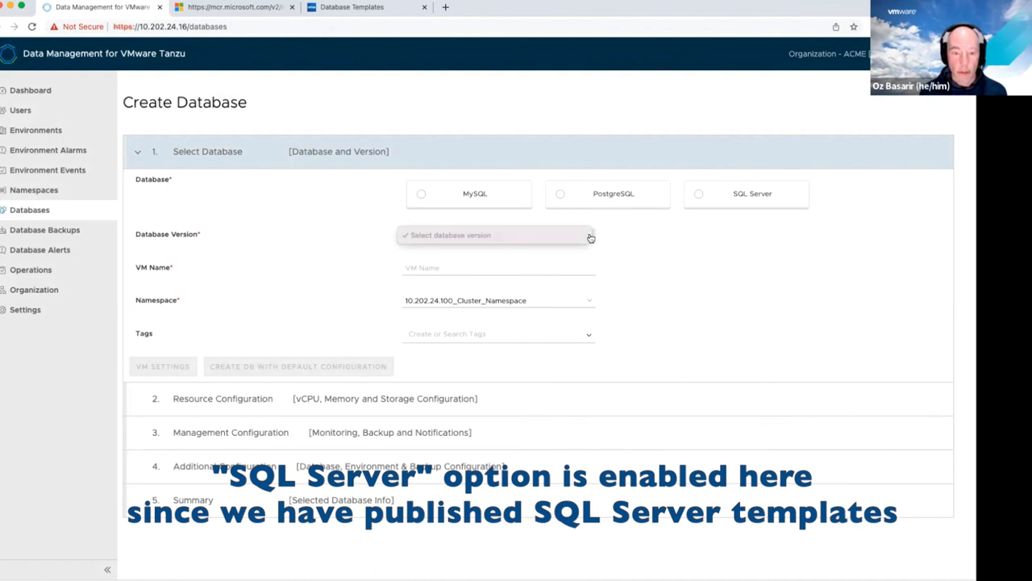
click(700, 195)
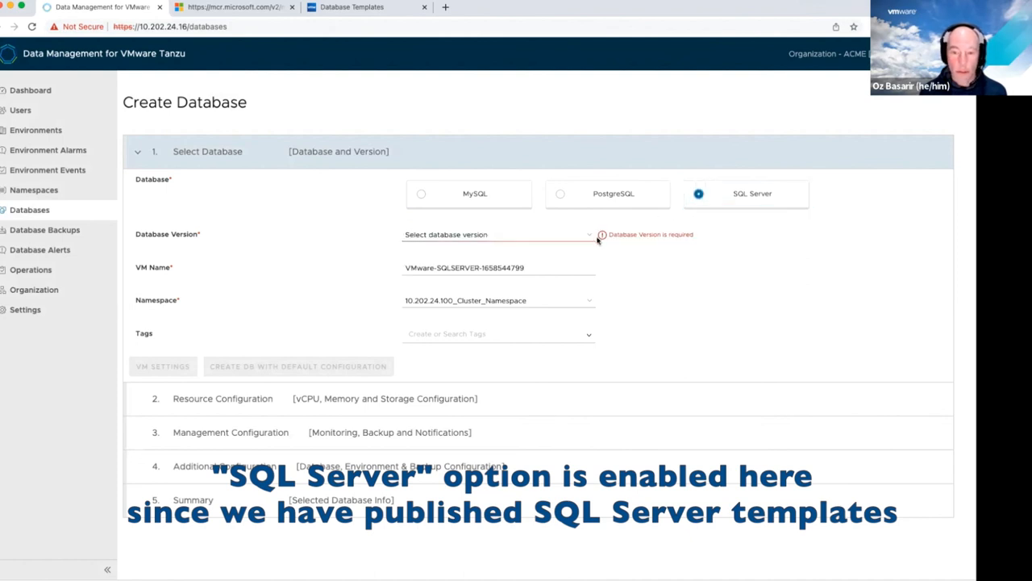
click(590, 237)
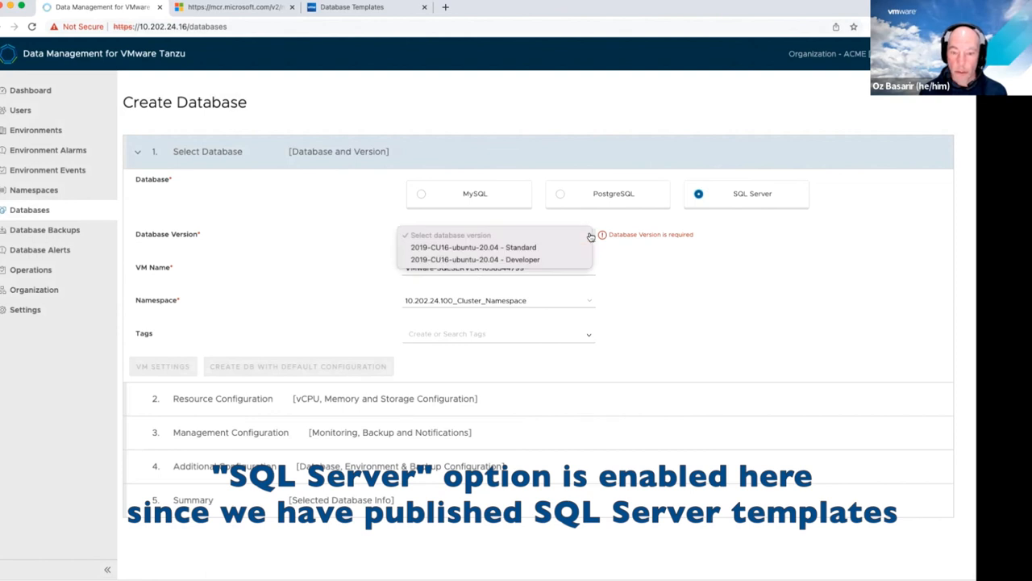